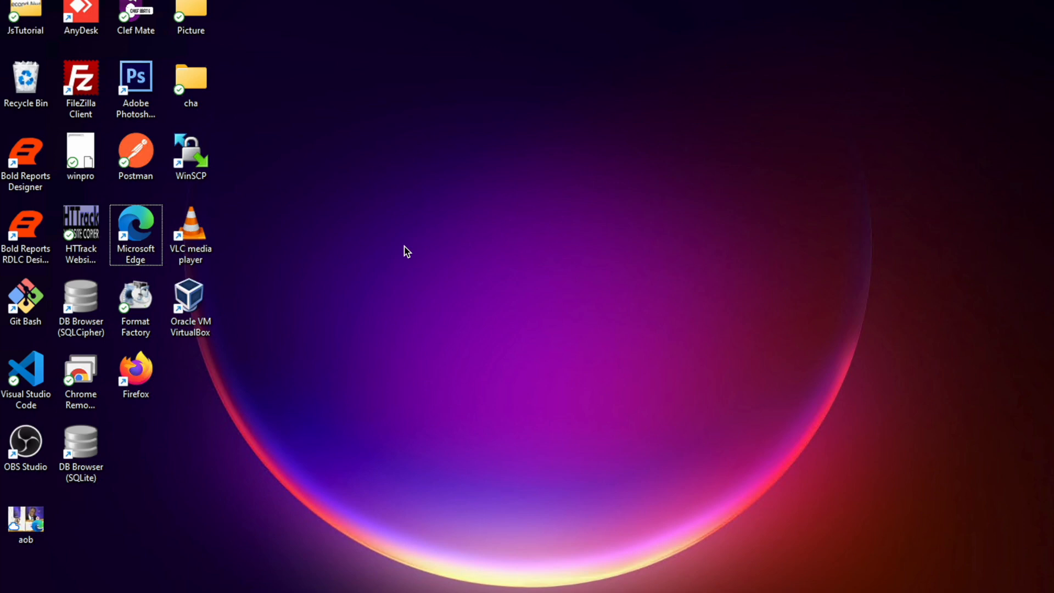
click(145, 391)
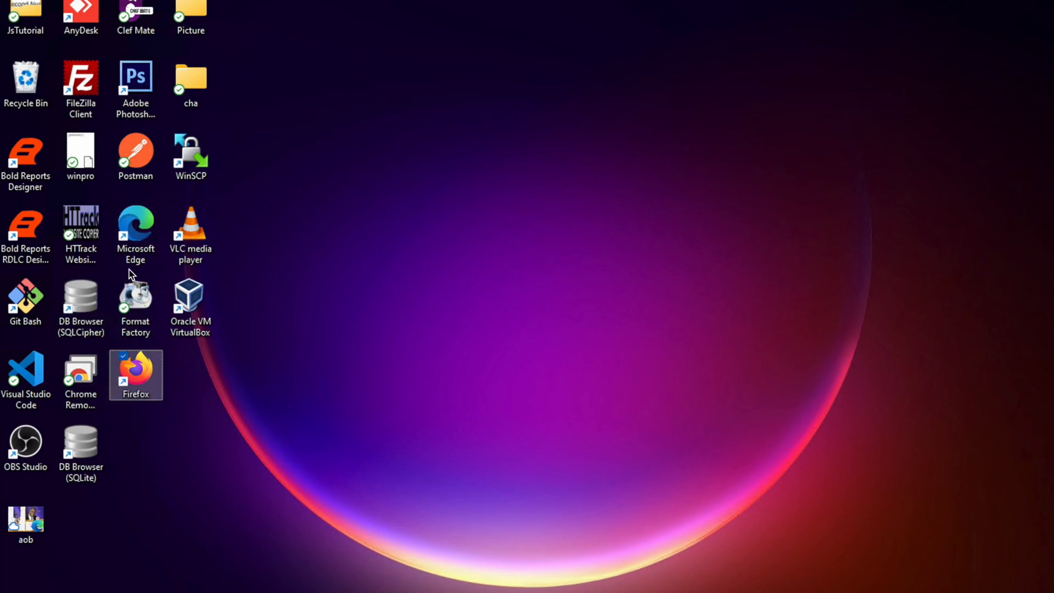
click(147, 241)
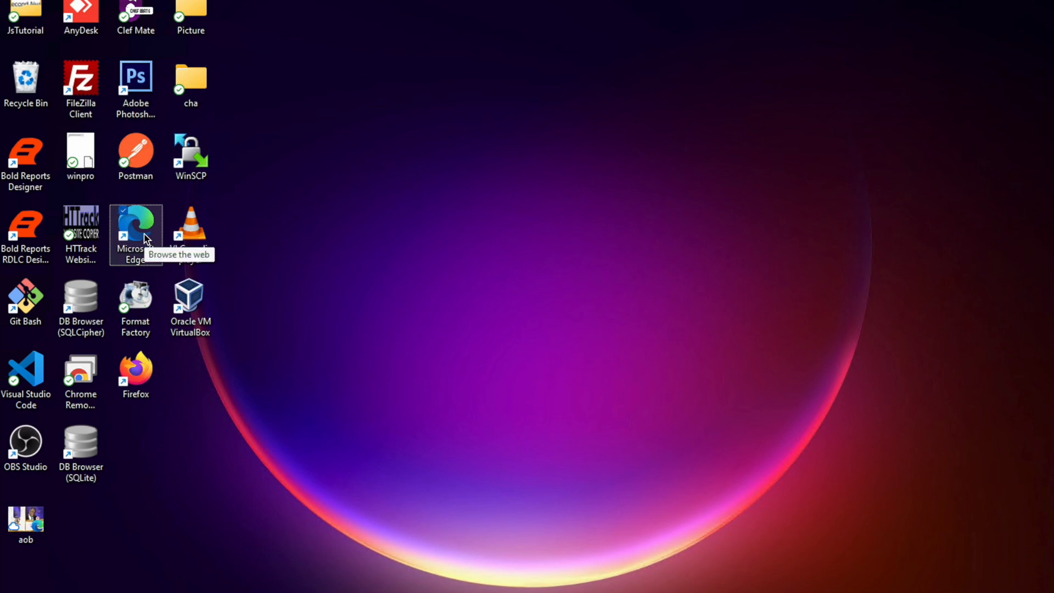
click(143, 403)
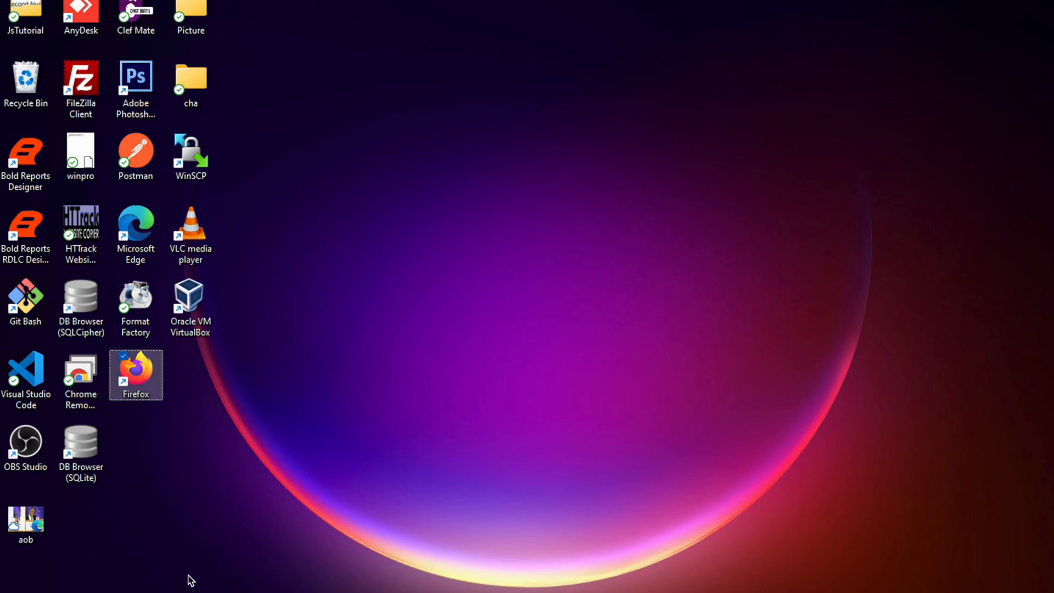
- Open the Windows Start menu to search for an app
click(166, 592)
click(166, 592)
click(166, 592)
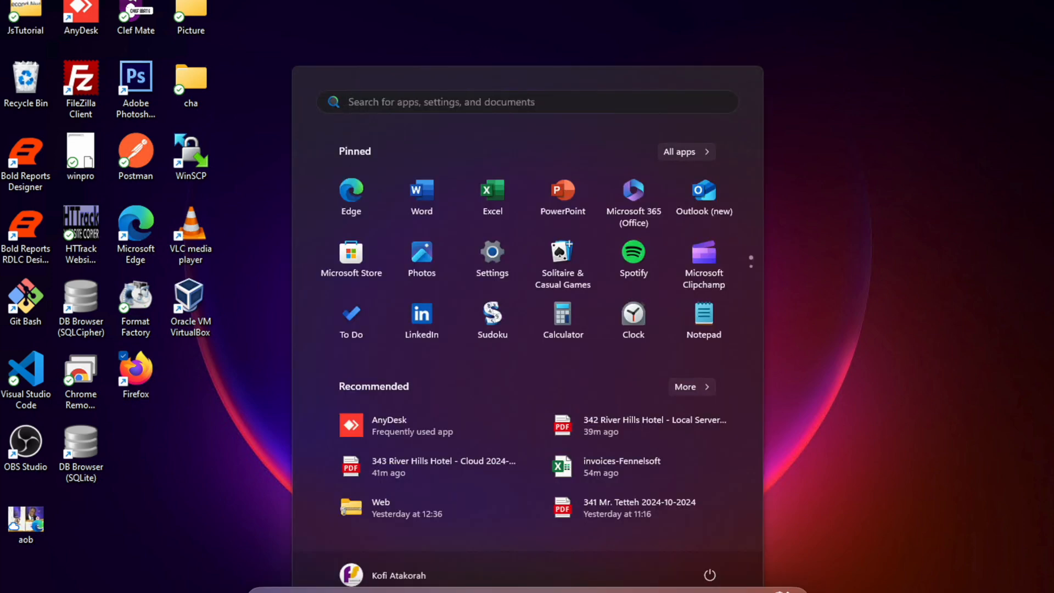
text(edge)
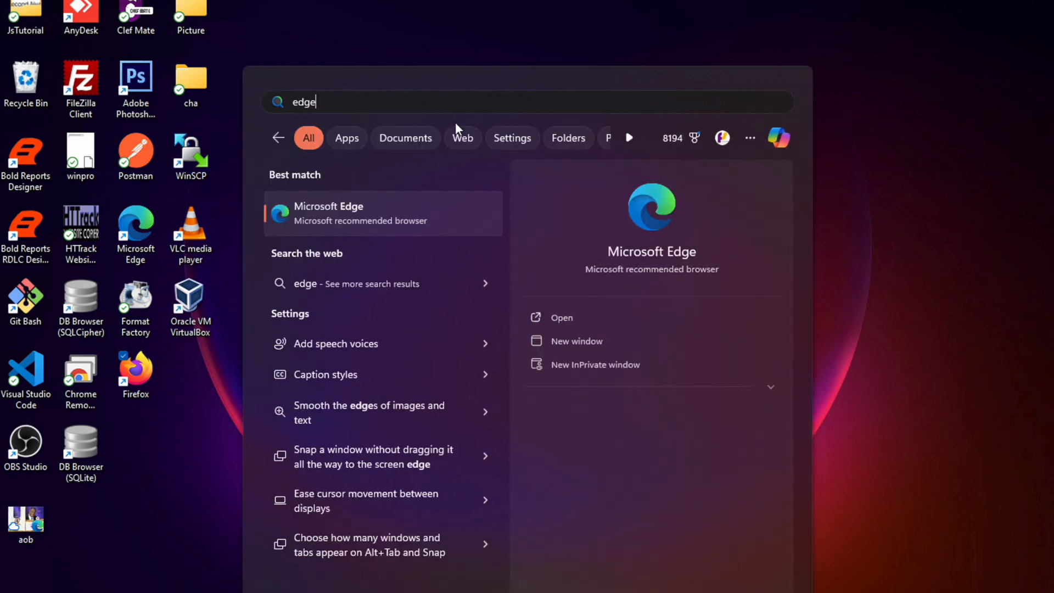
key(BackSpace)
key(BackSpace)
key(BackSpace)
key(BackSpace)
text(google)
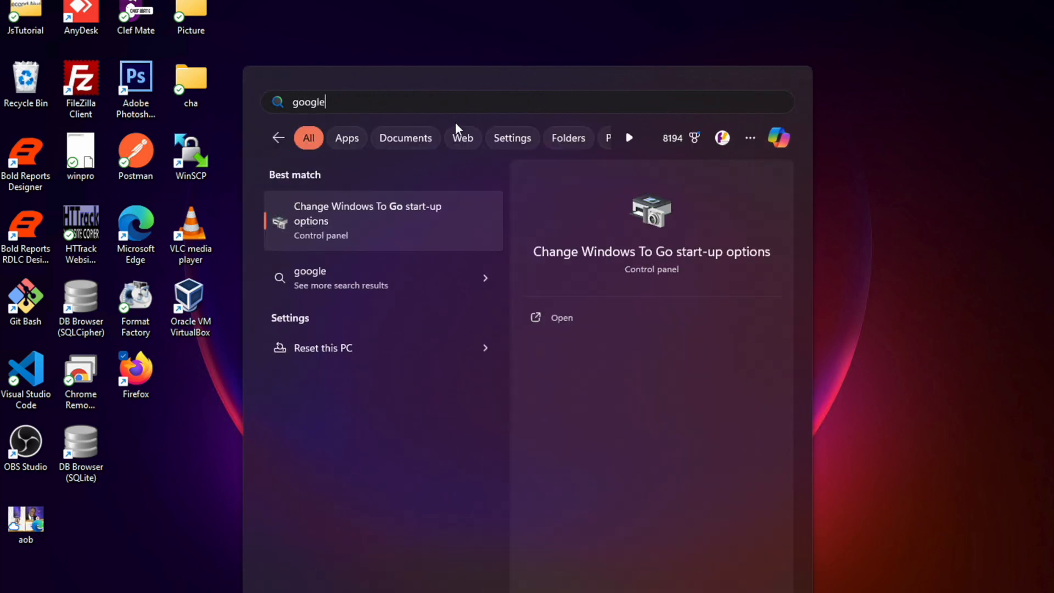
key(BackSpace)
key(BackSpace)
key(BackSpace)
key(BackSpace)
key(BackSpace)
key(BackSpace)
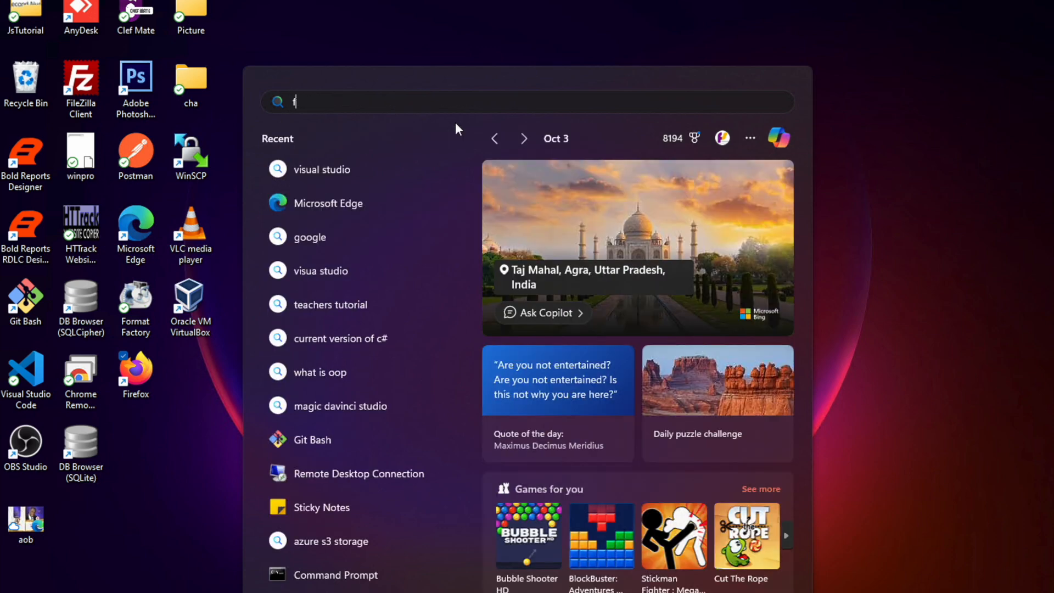
text(fire)
key(BackSpace)
key(BackSpace)
key(BackSpace)
key(BackSpace)
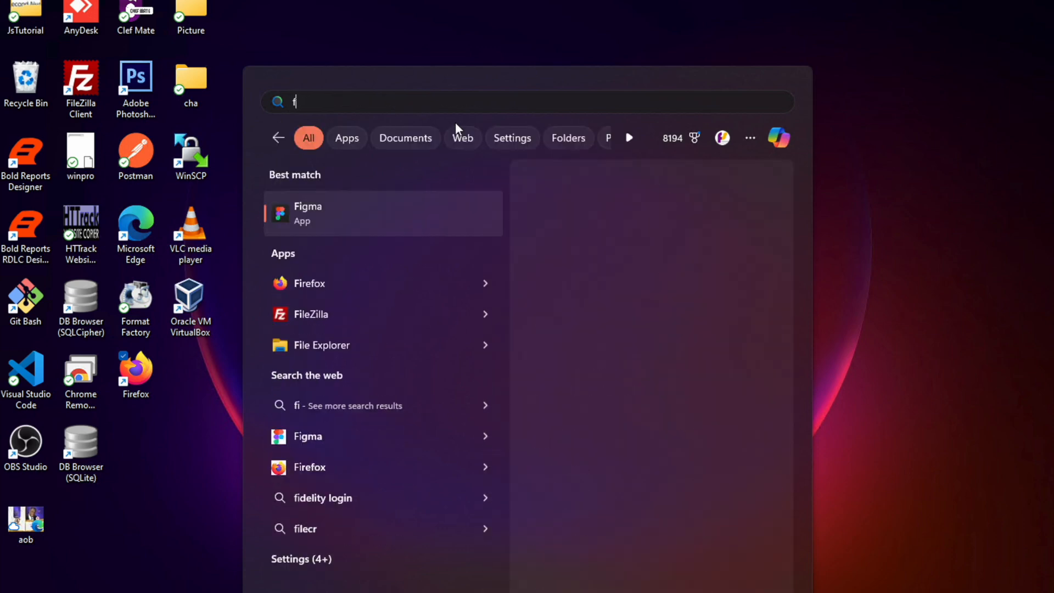
- Find and launch Microsoft Edge, and search the web for "visual studio"
text(edge)
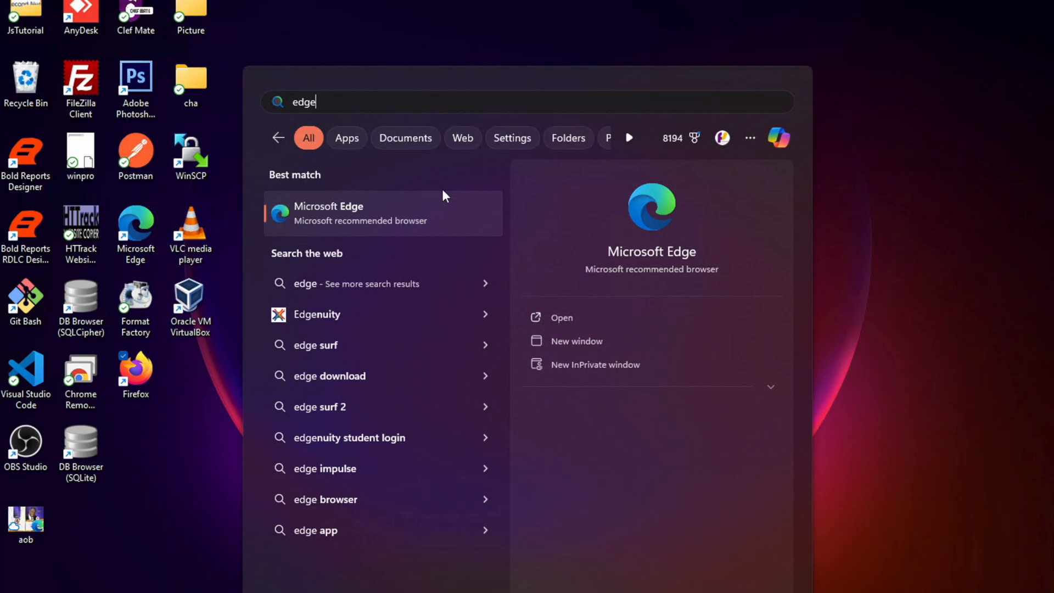
click(404, 211)
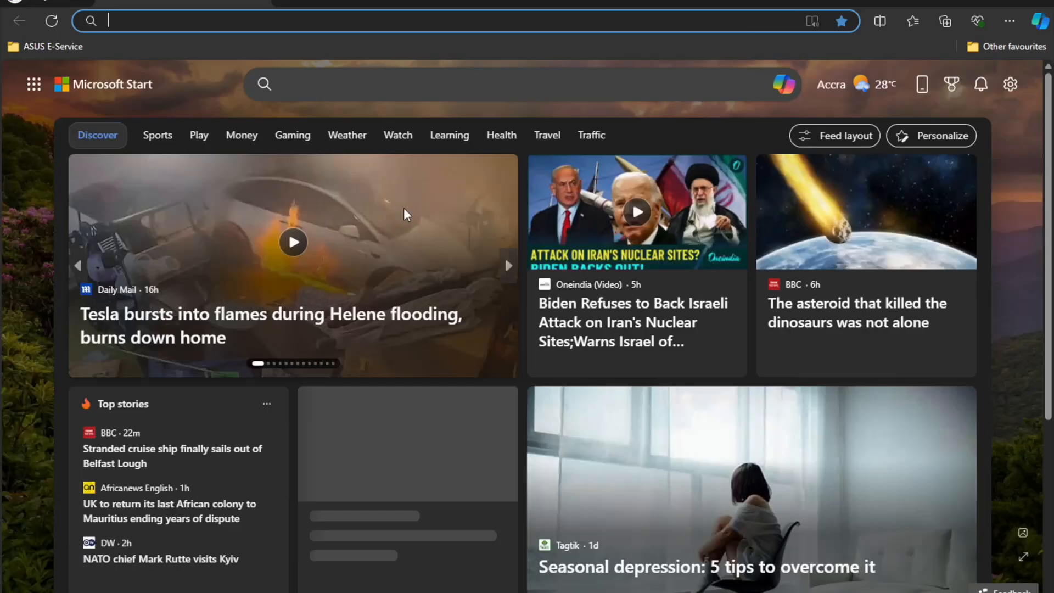
click(355, 27)
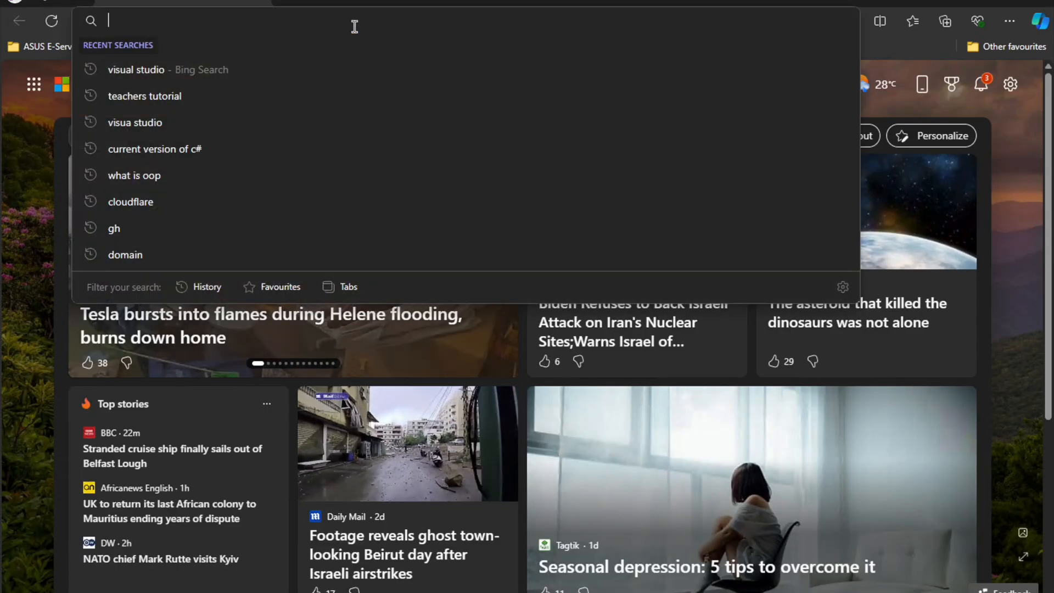
text(visu)
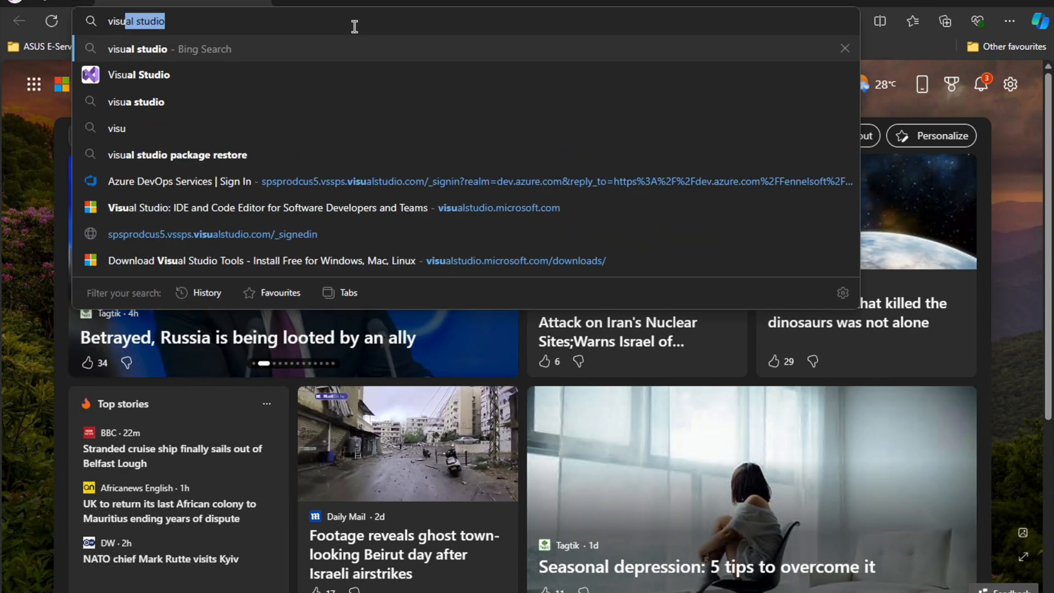
text(al studio)
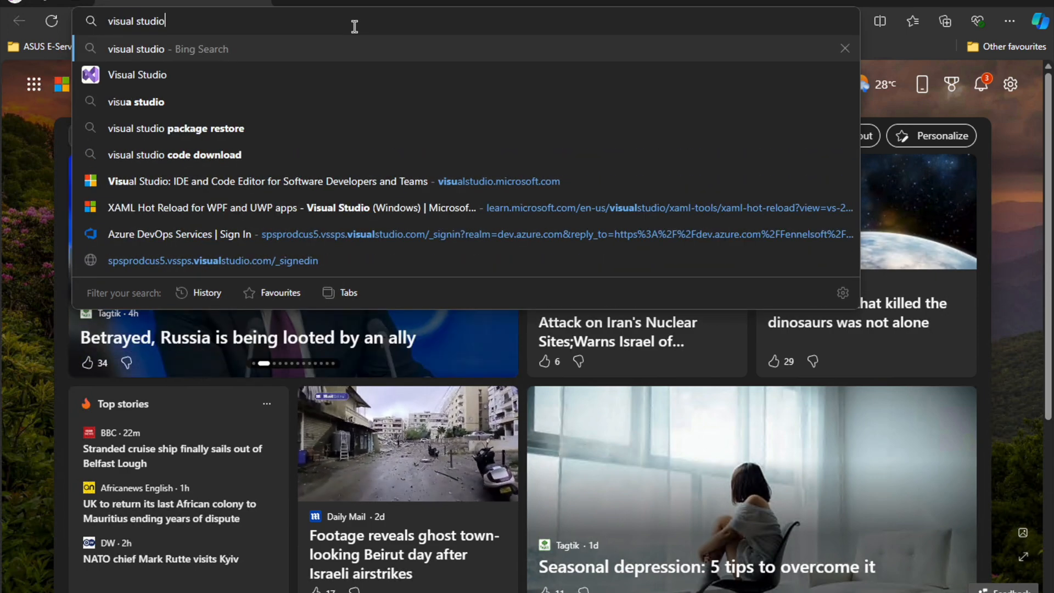
key(Return)
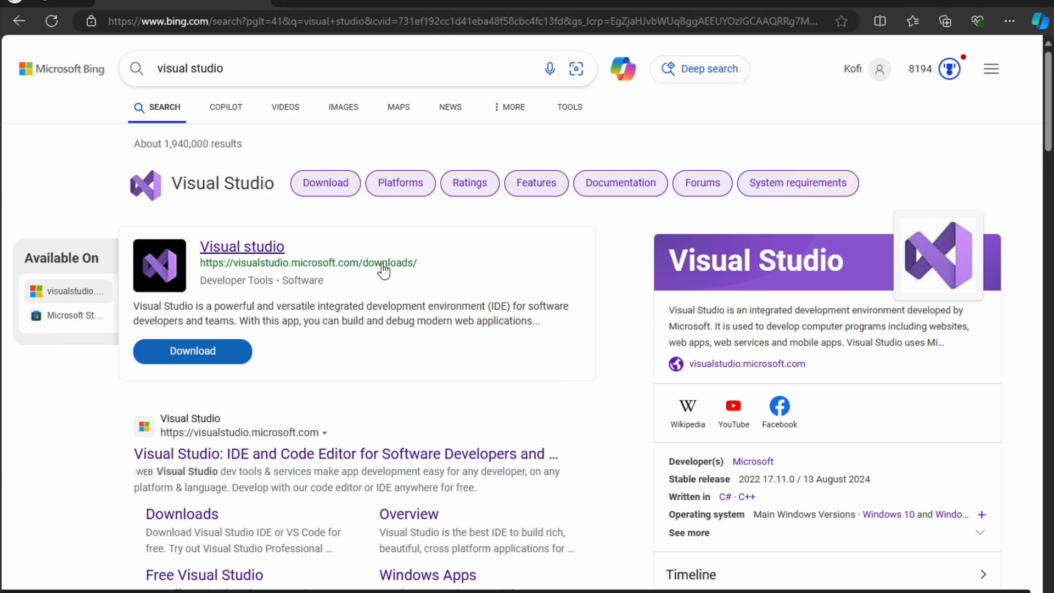
- Open the visualstudio.microsoft.com downloads page from the results and download the free Visual Studio 2022 Community edition
click(238, 264)
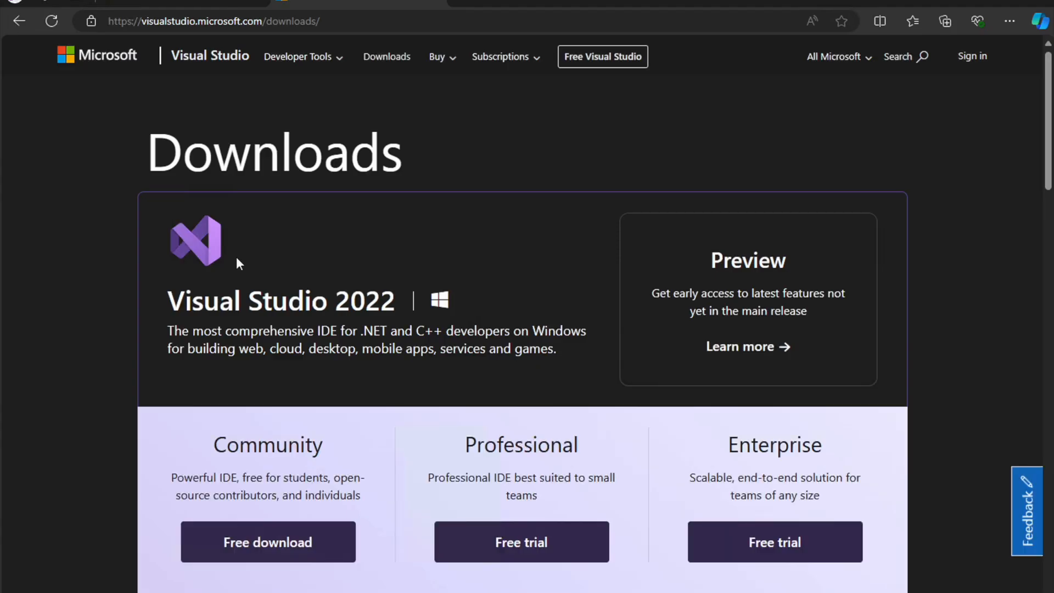
scroll(238, 264, down, 1)
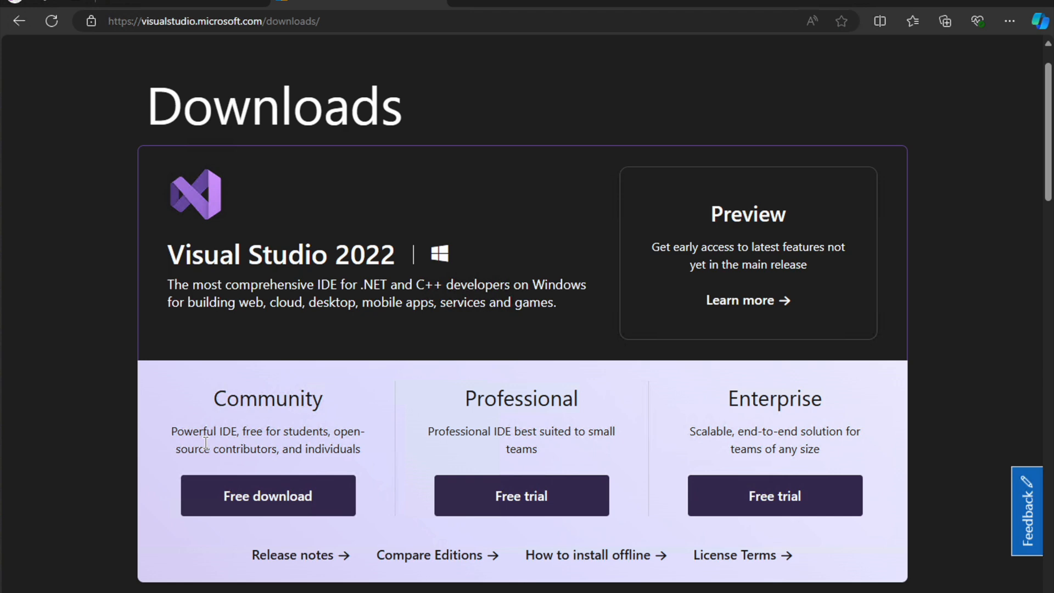
click(266, 496)
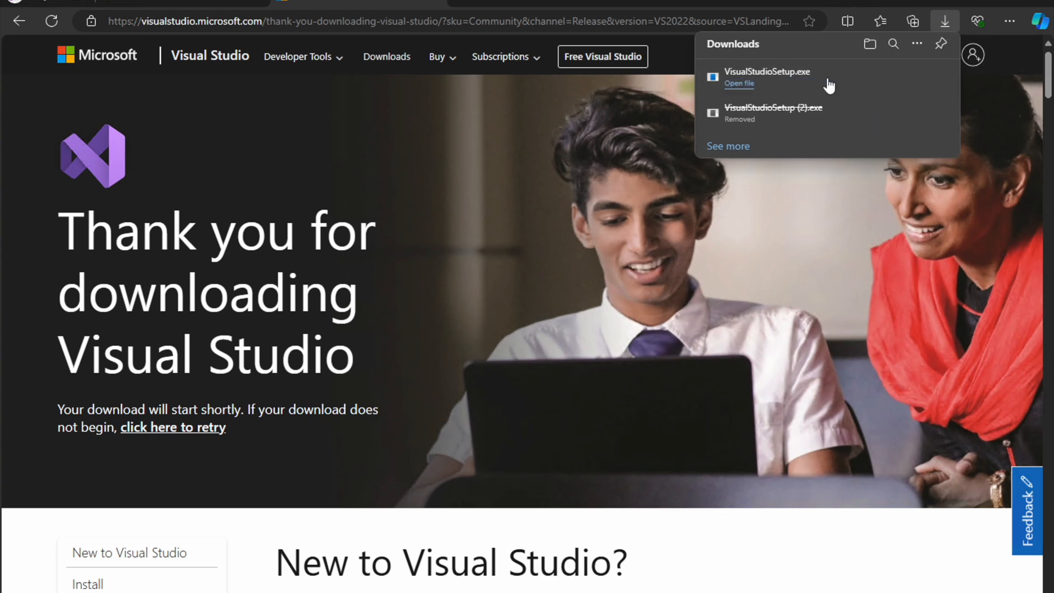
- Show the downloaded VisualStudioSetup.exe in its folder, run it, and accept the terms to continue the Visual Studio Installer
mouse_move(861, 80)
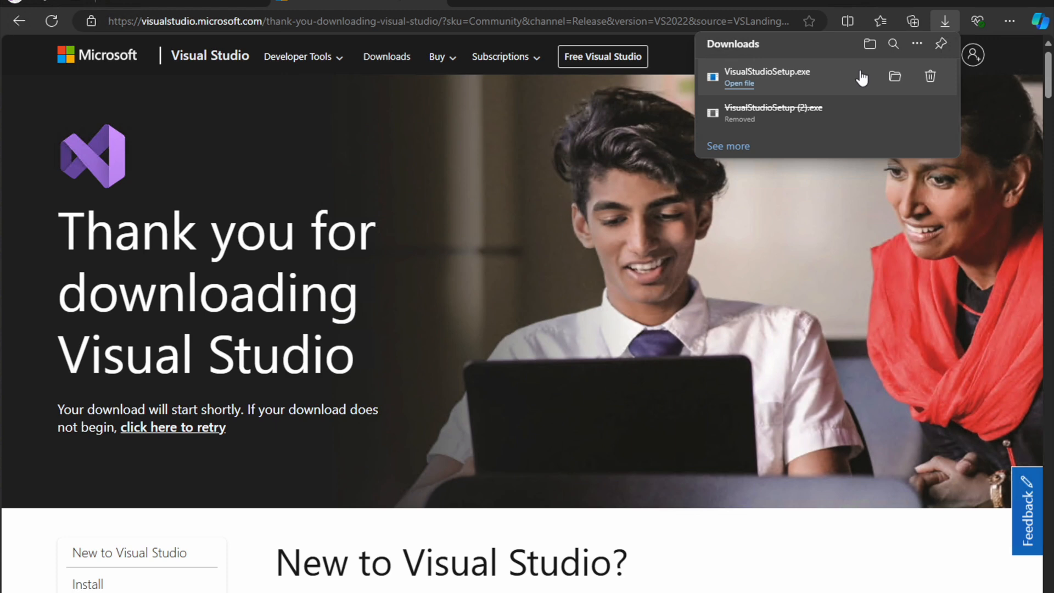
click(893, 80)
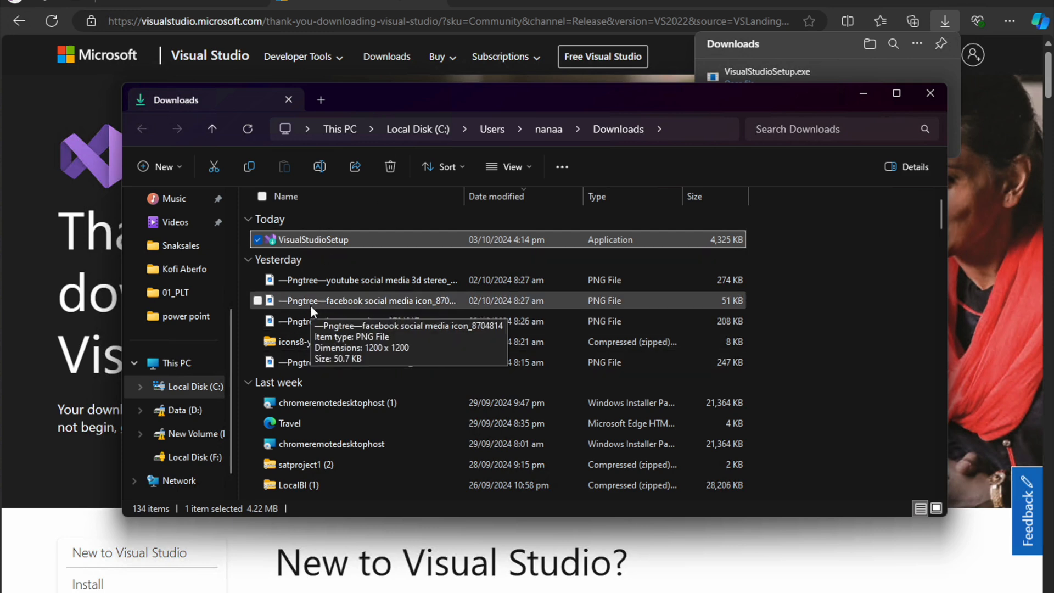
right_click(318, 242)
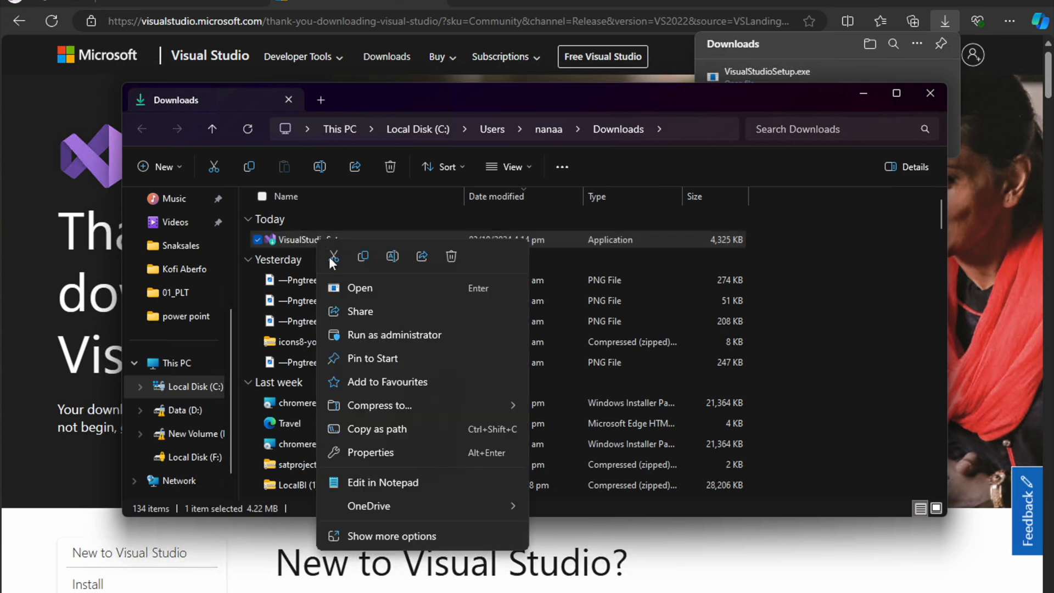
click(349, 285)
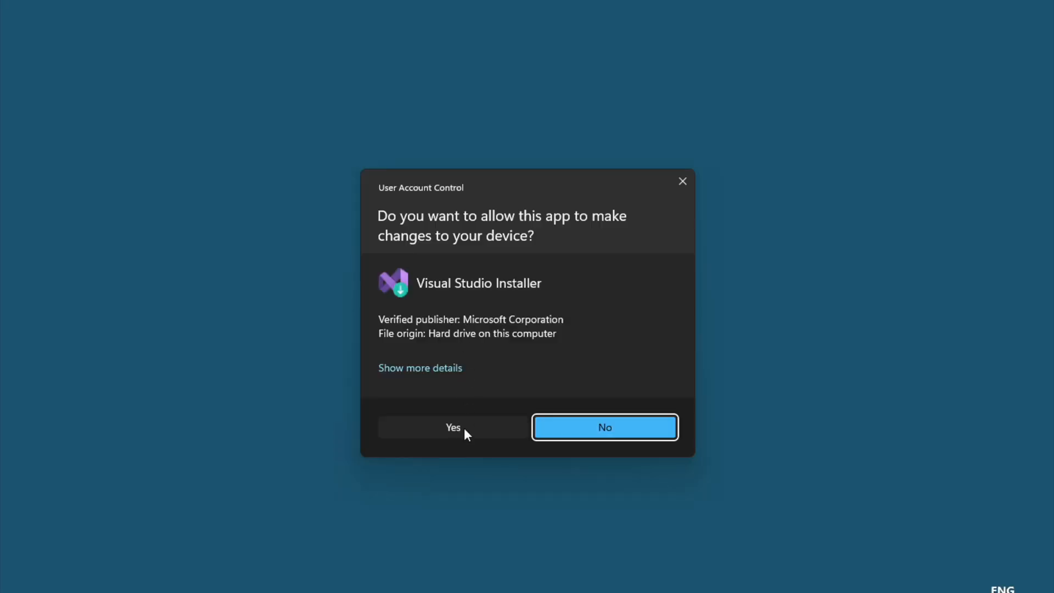
click(462, 428)
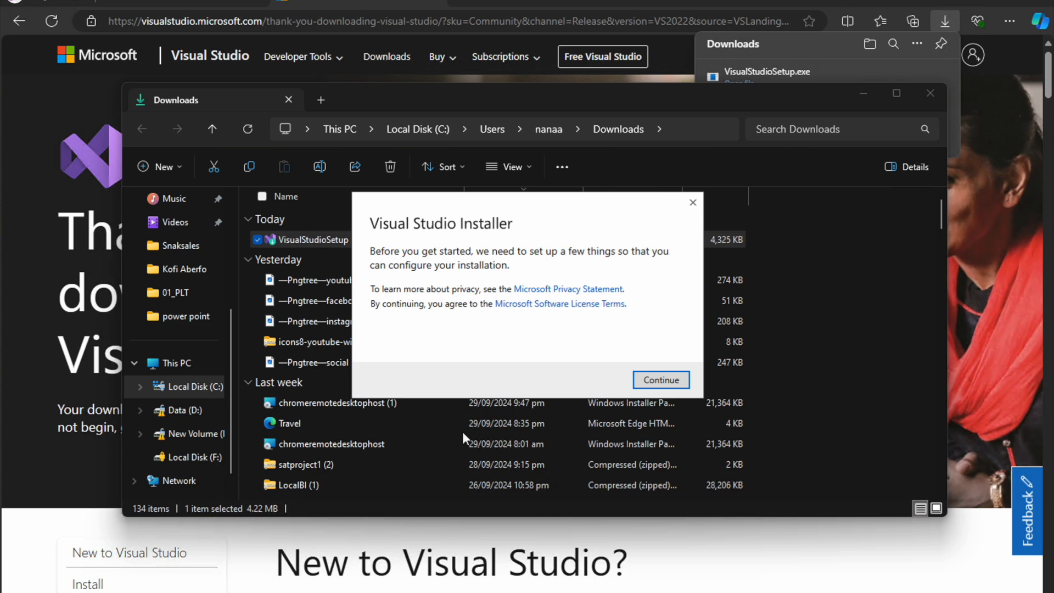
click(652, 380)
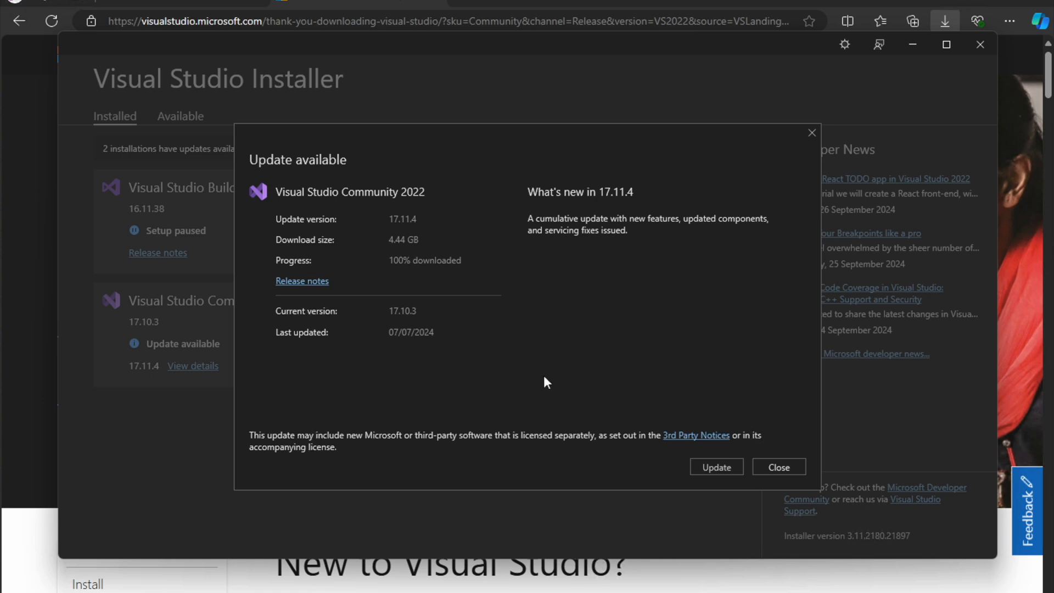
- Dismiss the Visual Studio Community 2022 update offer and review the available and installed products in the installer
click(787, 471)
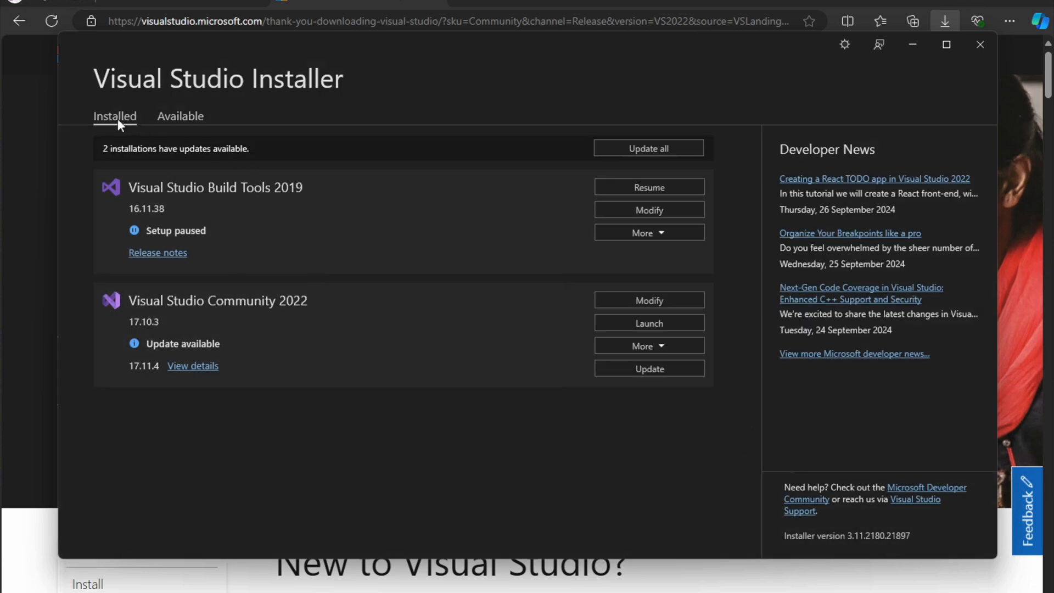
click(186, 120)
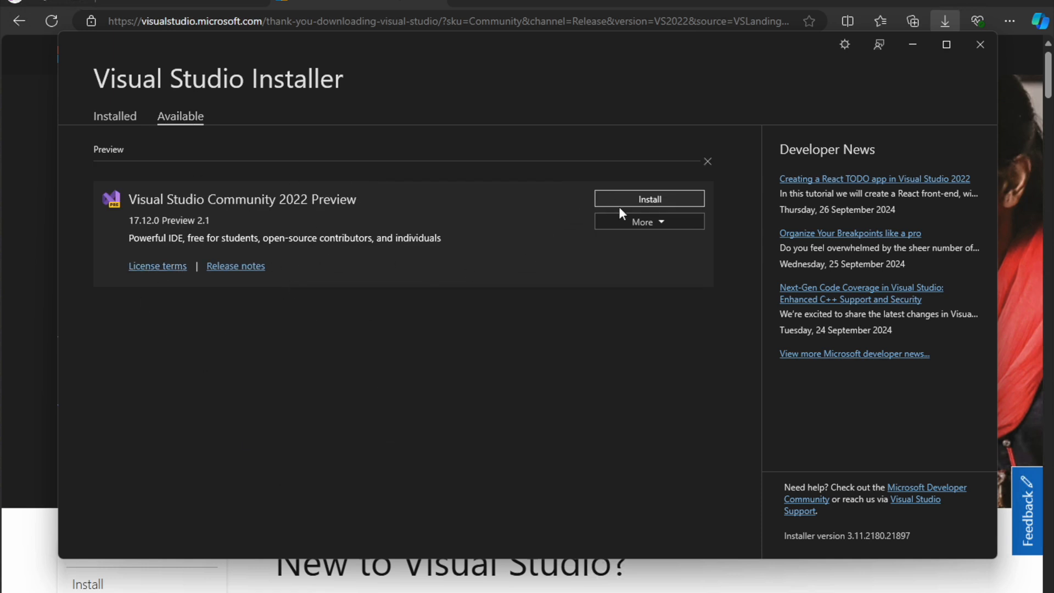
click(124, 121)
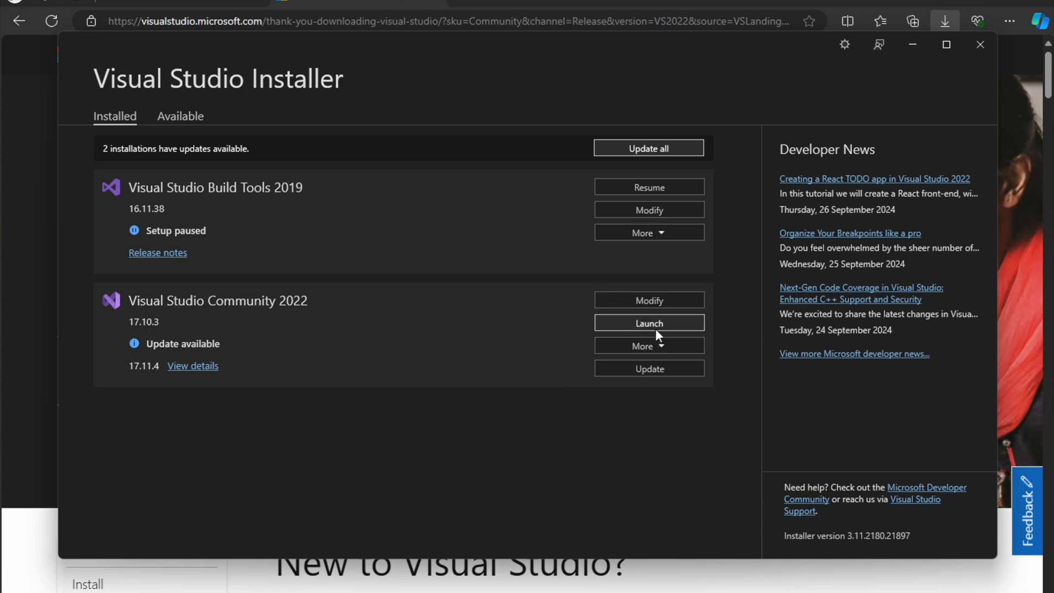
- Review the workloads of Visual Studio Community 2022, keeping .NET desktop development selected, and close the installer without applying modifications
click(660, 301)
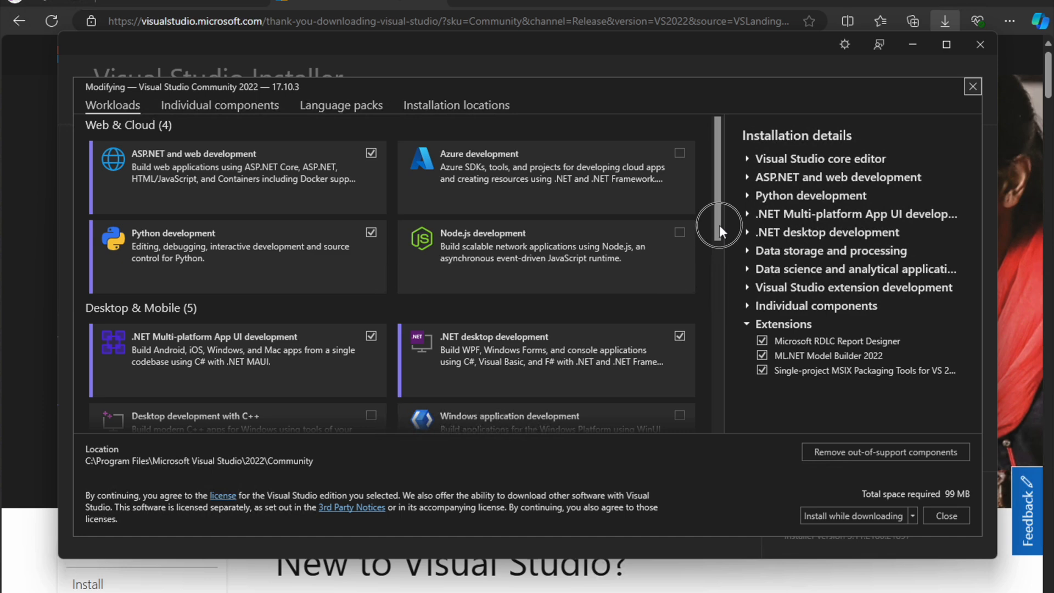
drag(719, 225, 721, 253)
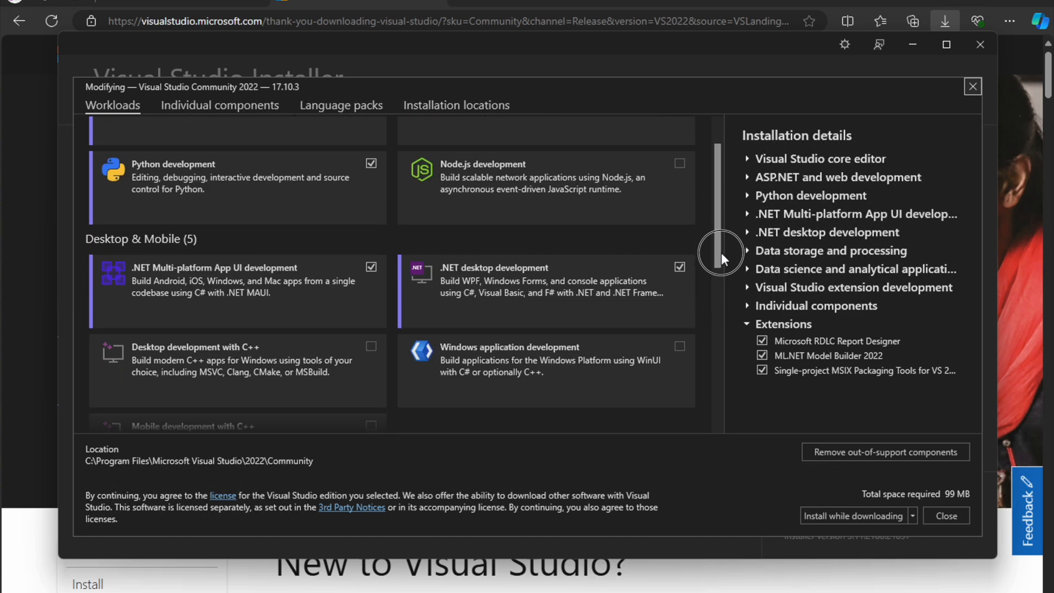
click(520, 286)
click(549, 293)
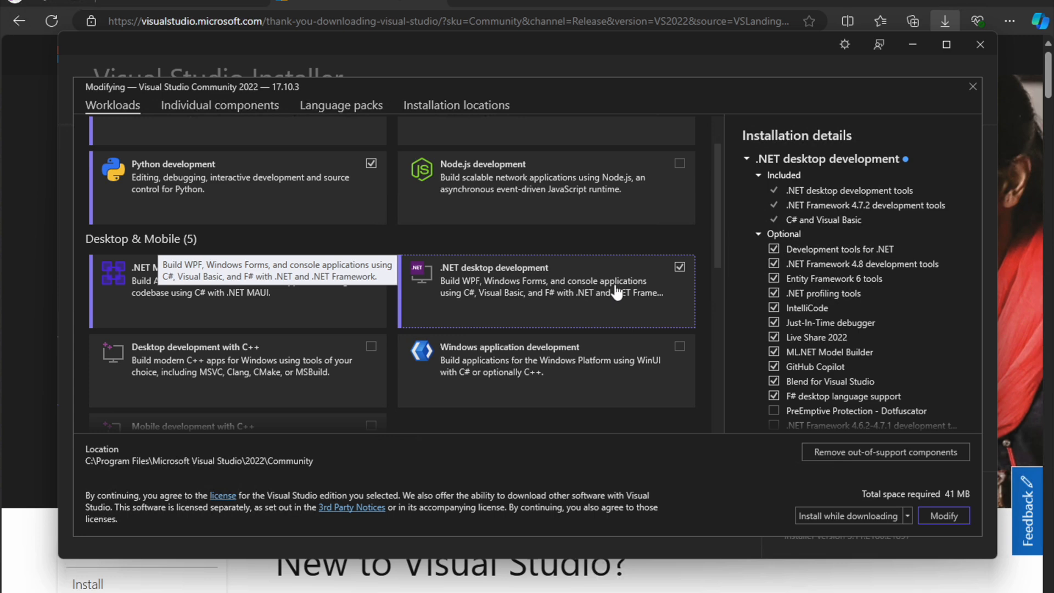
mouse_move(721, 262)
mouse_down()
mouse_move(721, 322)
mouse_move(692, 214)
mouse_move(701, 206)
mouse_move(707, 297)
mouse_move(706, 271)
mouse_up()
click(679, 224)
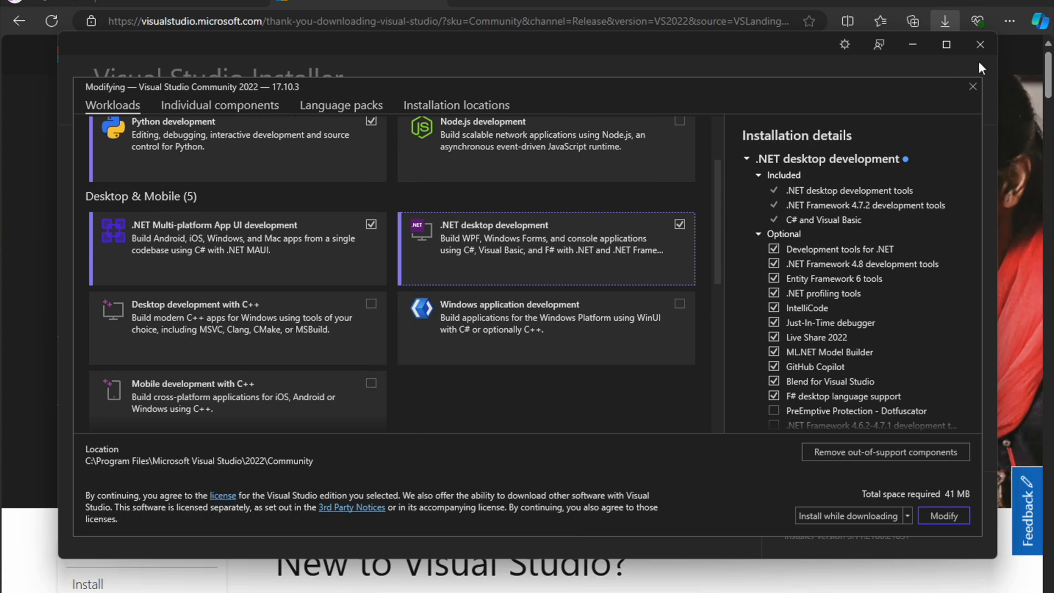
click(972, 86)
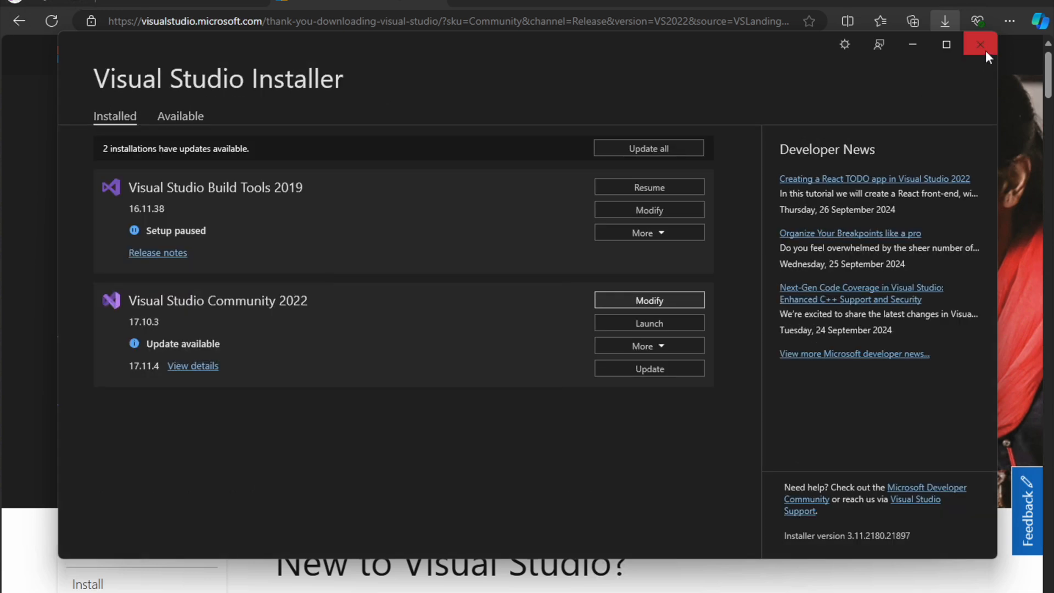
click(980, 45)
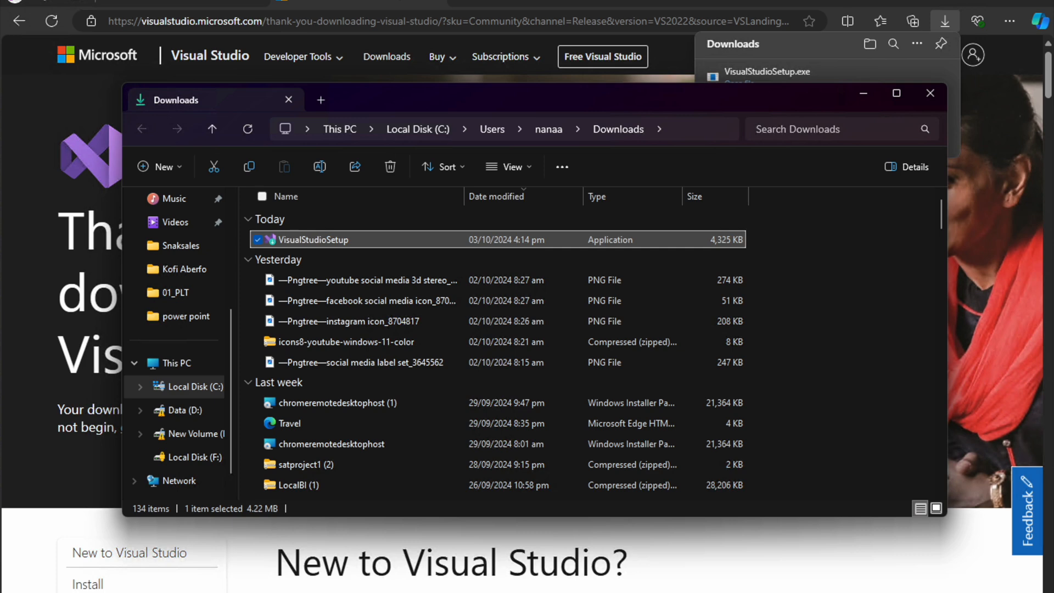
- Search the installed apps for "visua" and launch Visual Studio 2022
key(super)
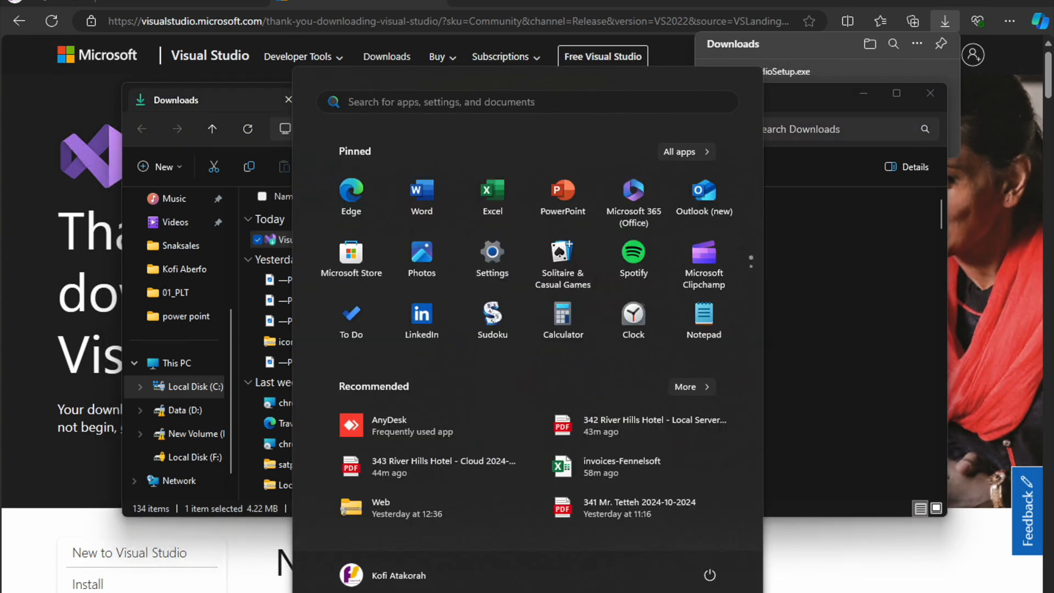
text(visua)
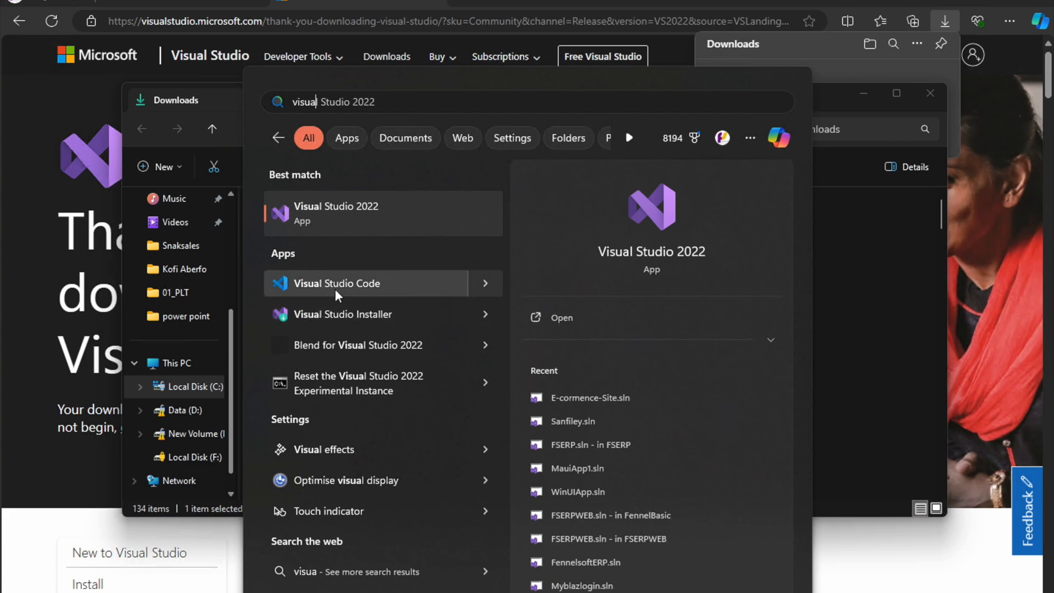
click(330, 210)
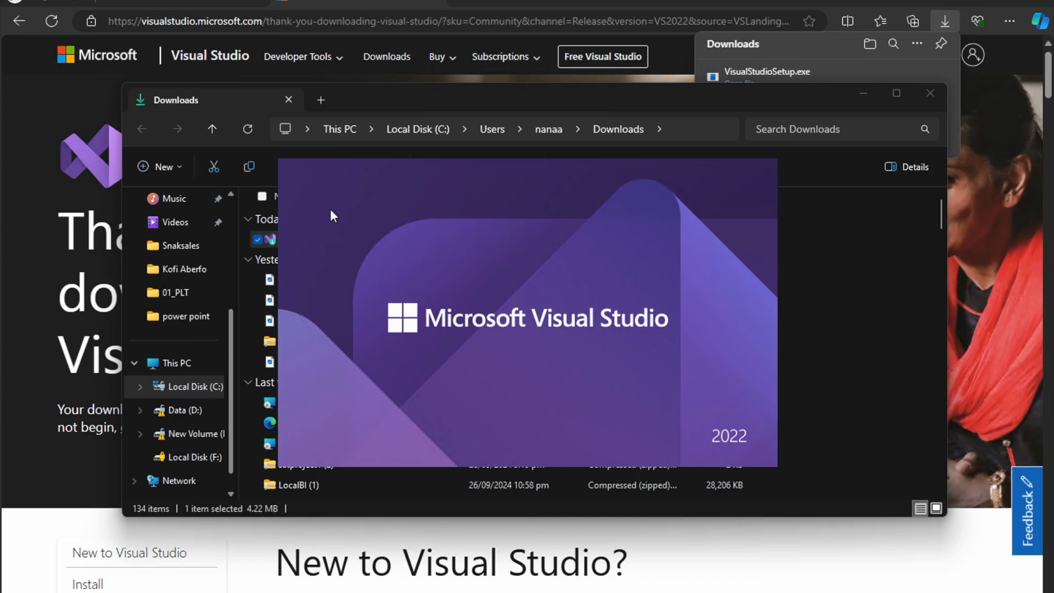